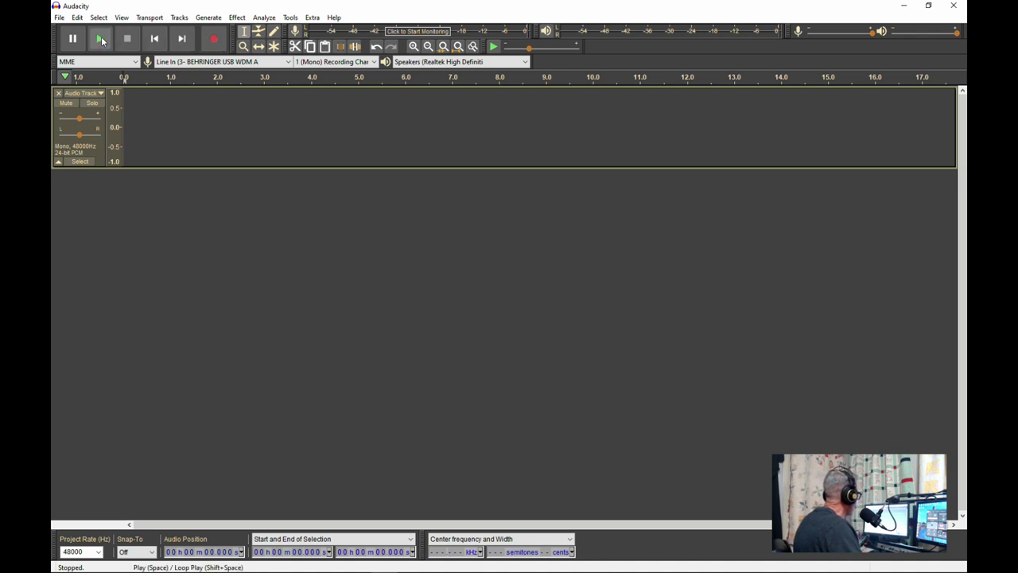
Record a voice passage about 12 seconds long on the empty mono track
left_click(213, 46)
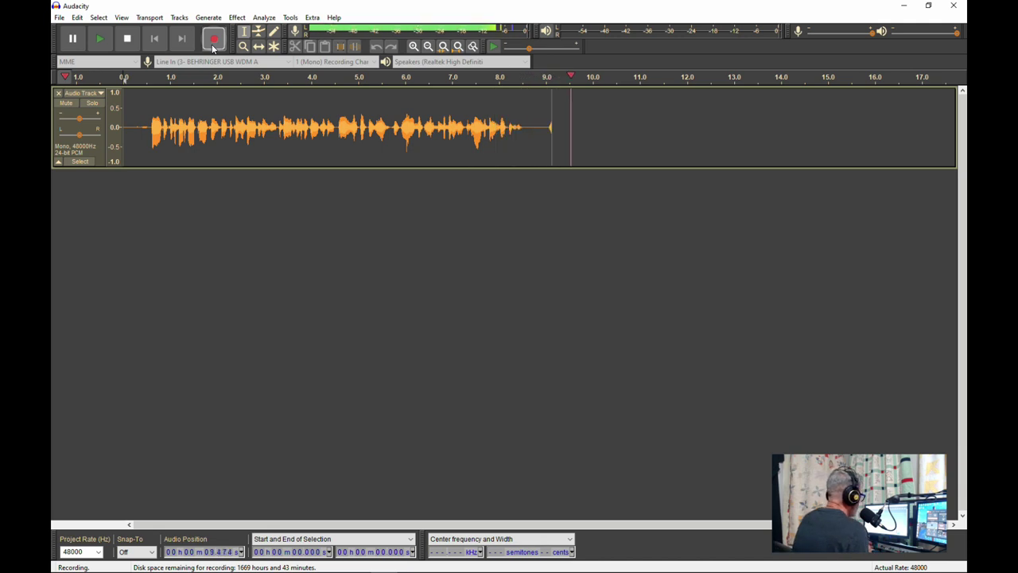
key("space")
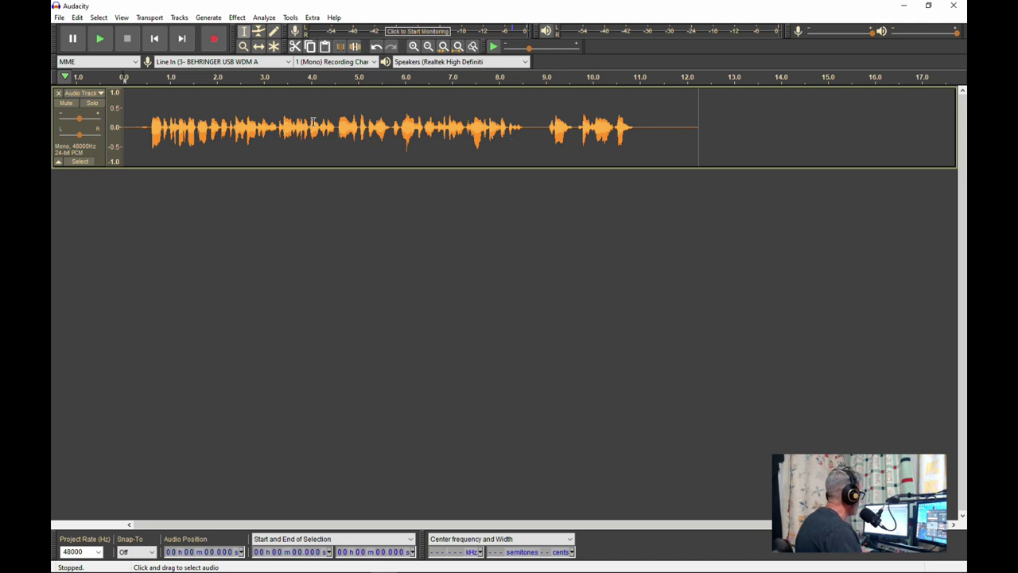
Preview and apply the Bass and Treble effect to the whole voice recording, with bass 2.0 dB and treble 4.0 dB
key("ctrl+a")
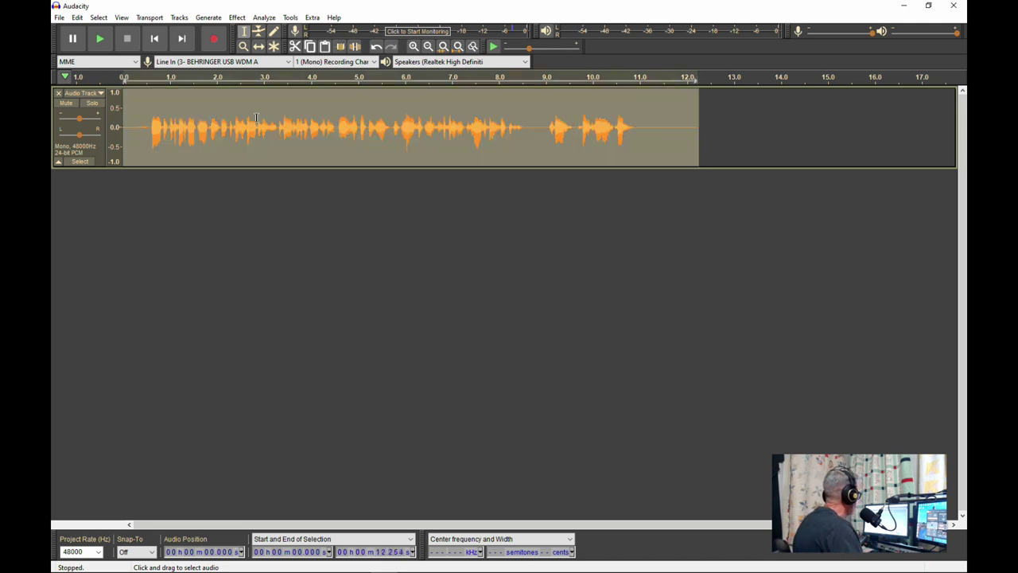
left_click(237, 18)
left_click(292, 83)
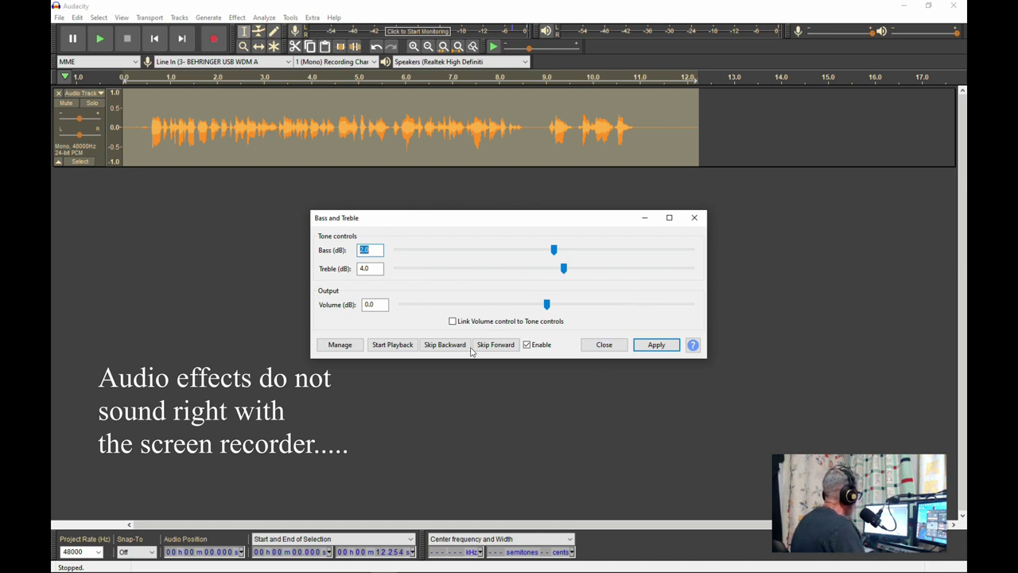
left_click(391, 344)
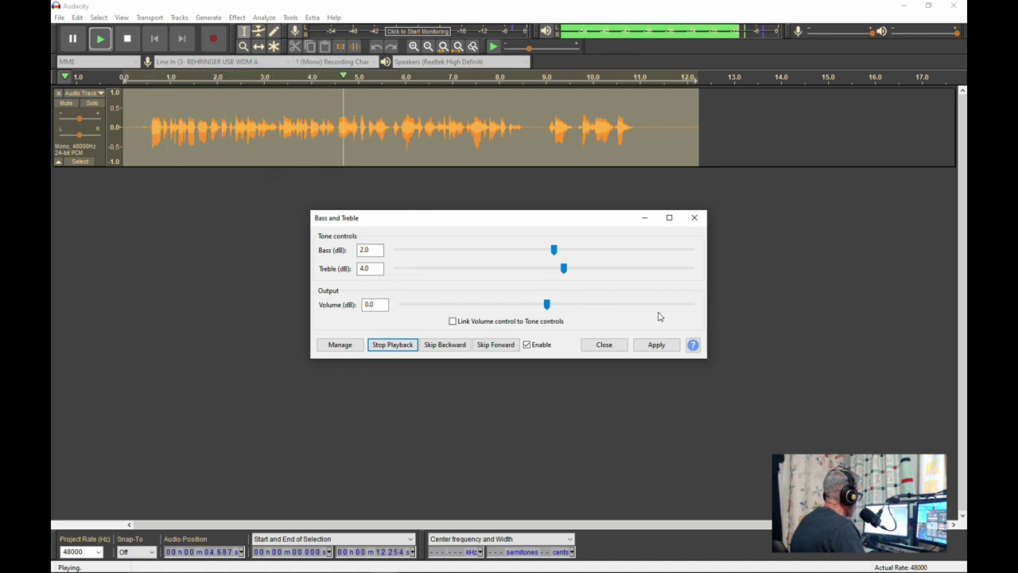
left_click(406, 347)
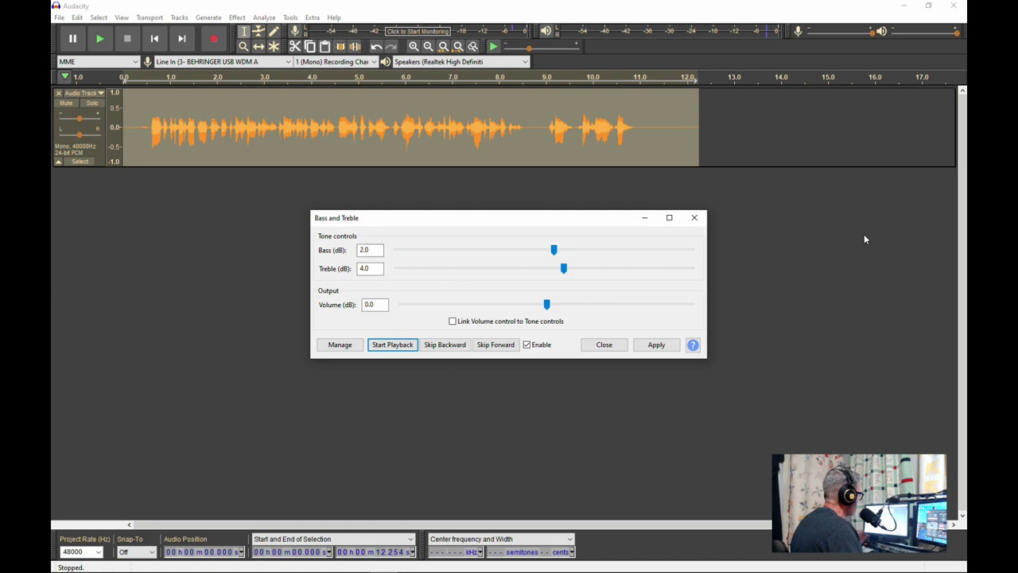
left_click(661, 347)
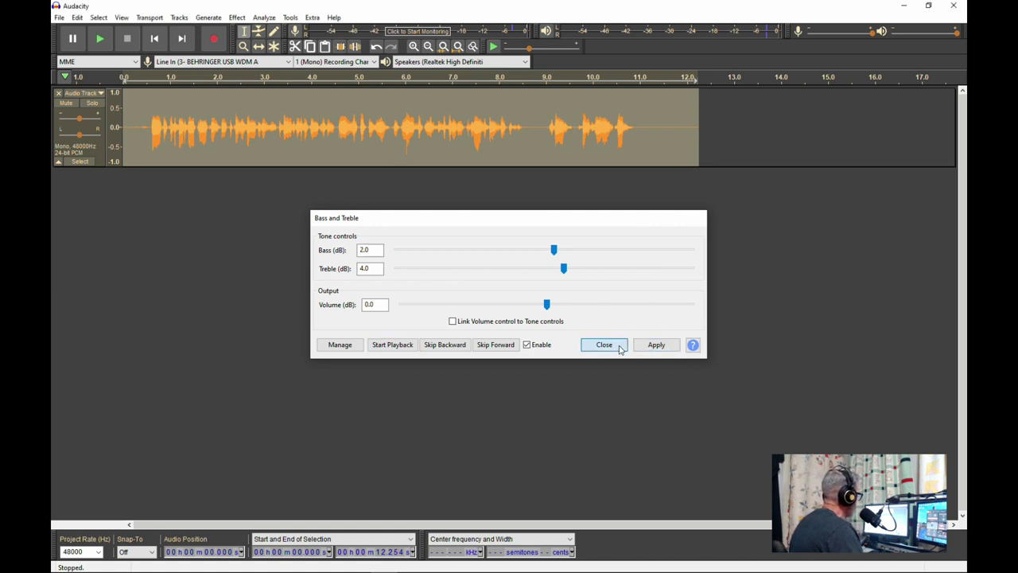
left_click(616, 345)
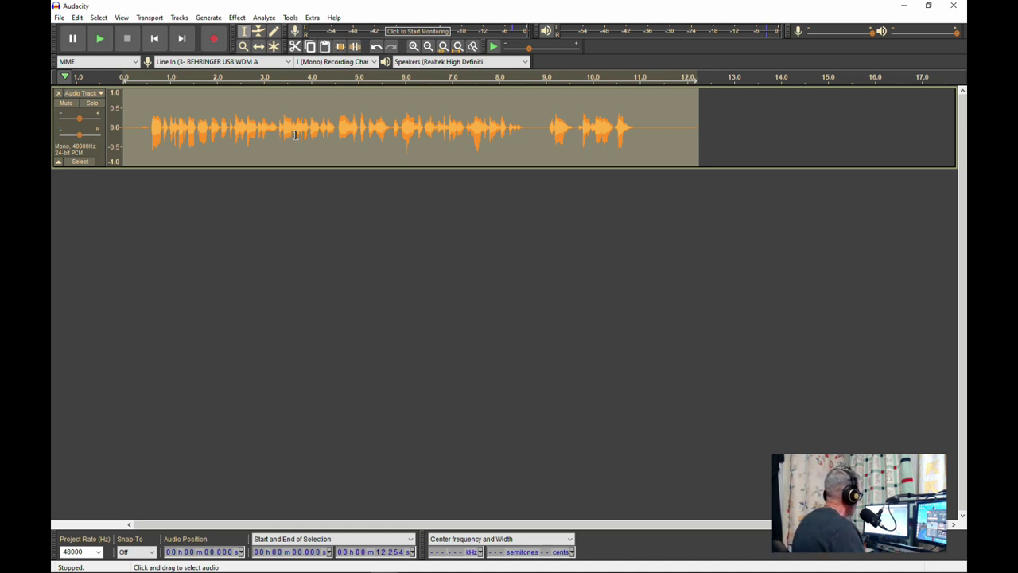
Record a second voice clip about 2.3 seconds long at the end of the voice track
left_click(215, 39)
left_click(128, 38)
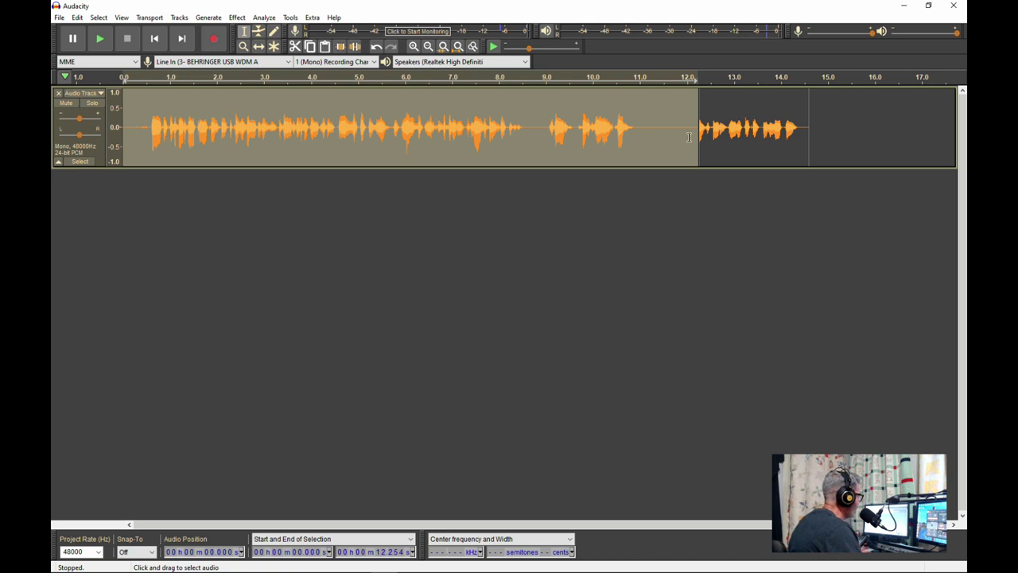
Select the second voice clip and apply Bass and Treble to it with bass 2.0 dB and treble 4.0 dB
double_click(725, 133)
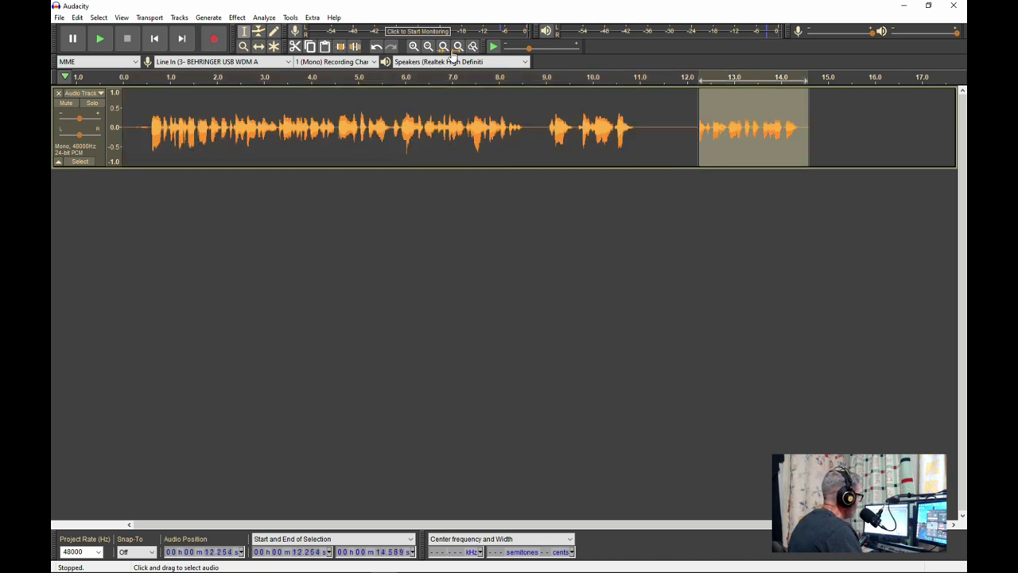
left_click(243, 23)
left_click(271, 83)
left_click(640, 345)
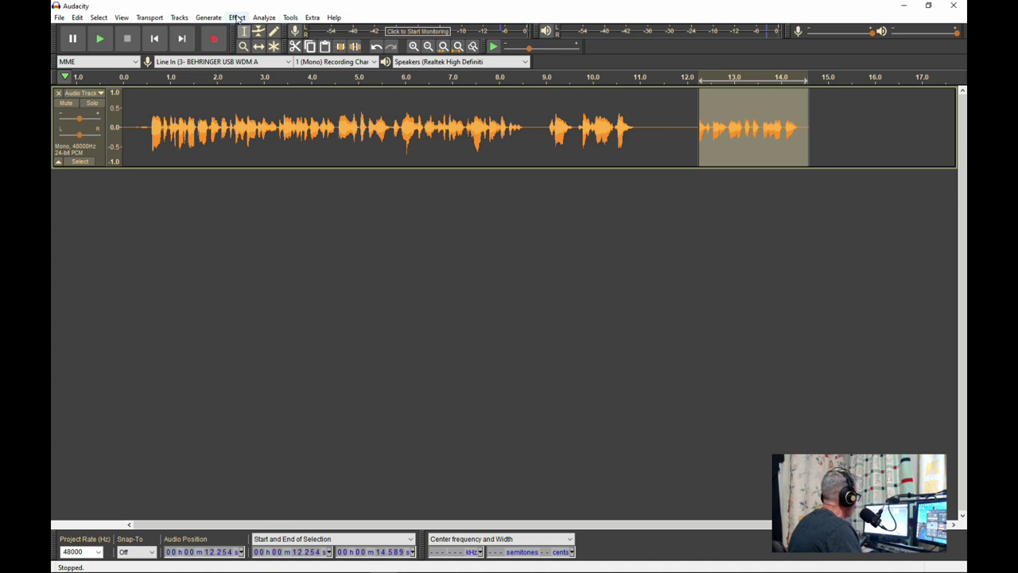
left_click(237, 17)
left_click(271, 82)
left_click(656, 344)
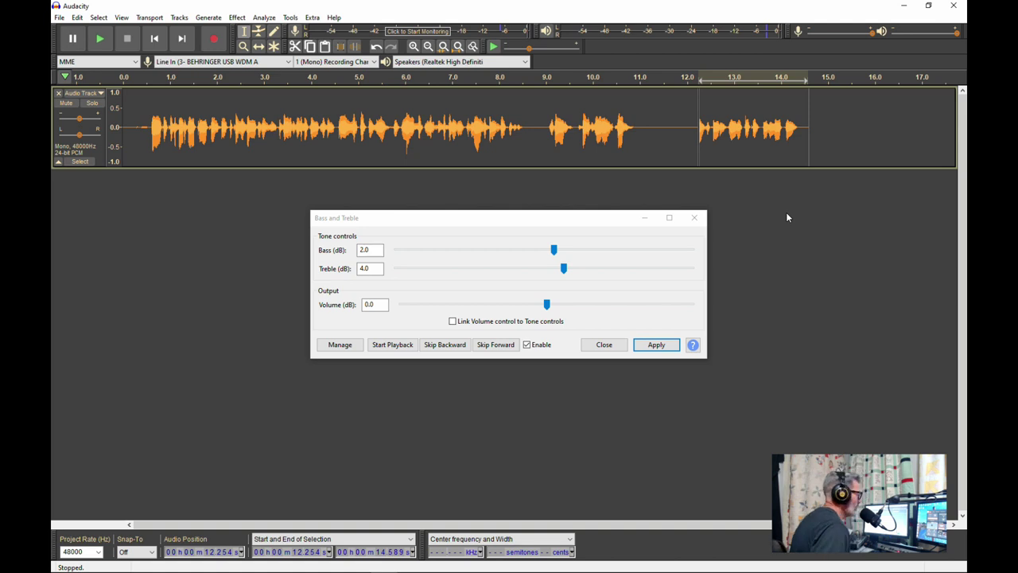
left_click(604, 344)
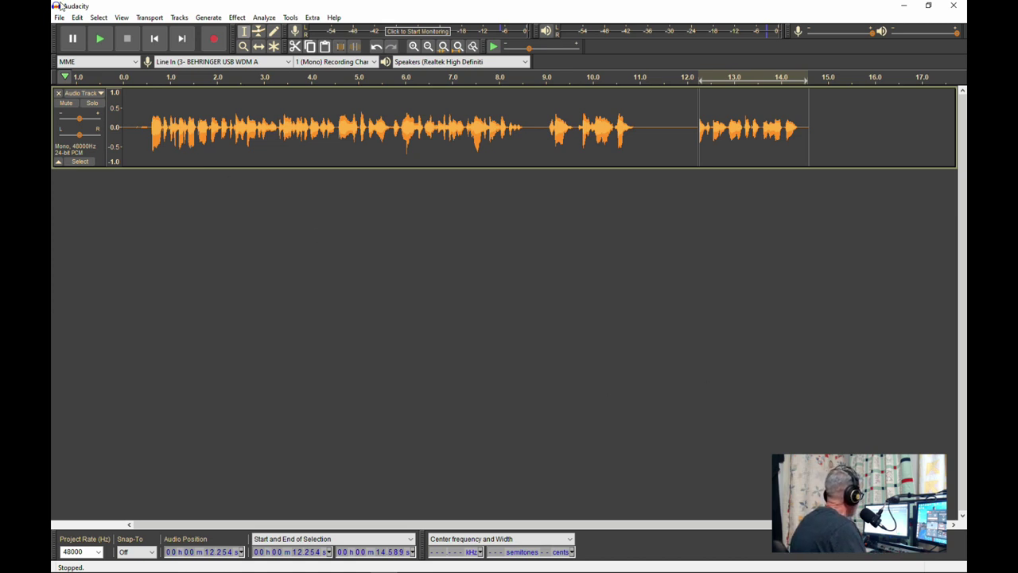
Import the music file titled Mirrors into the project as a new stereo track
left_click(59, 18)
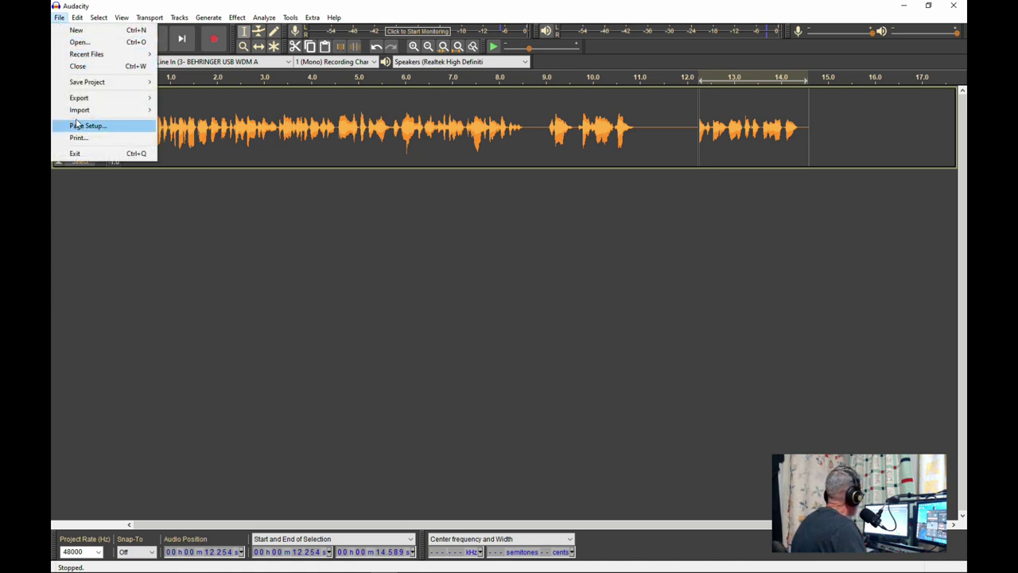
mouse_move(81, 113)
left_click(208, 111)
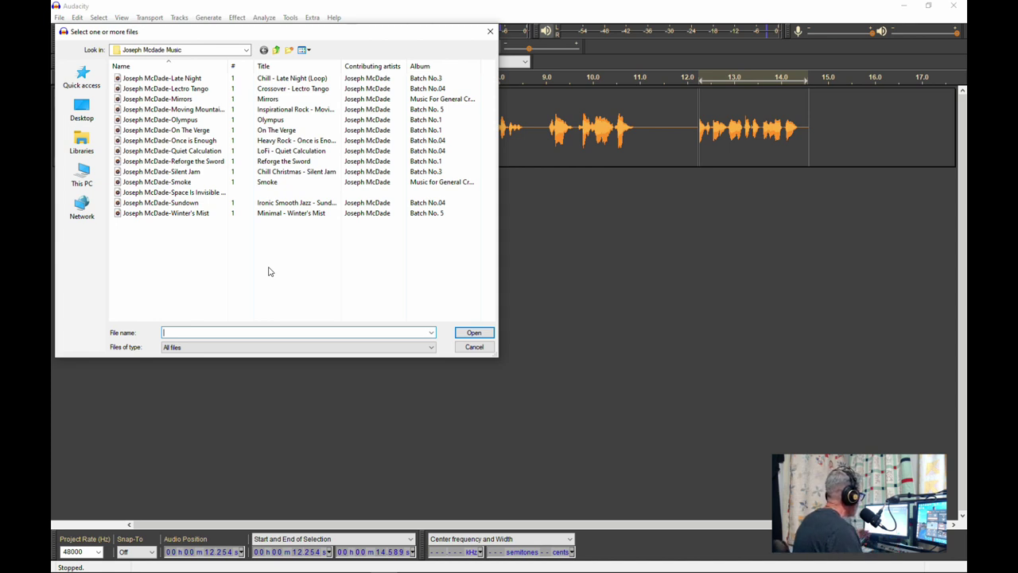
left_click(183, 100)
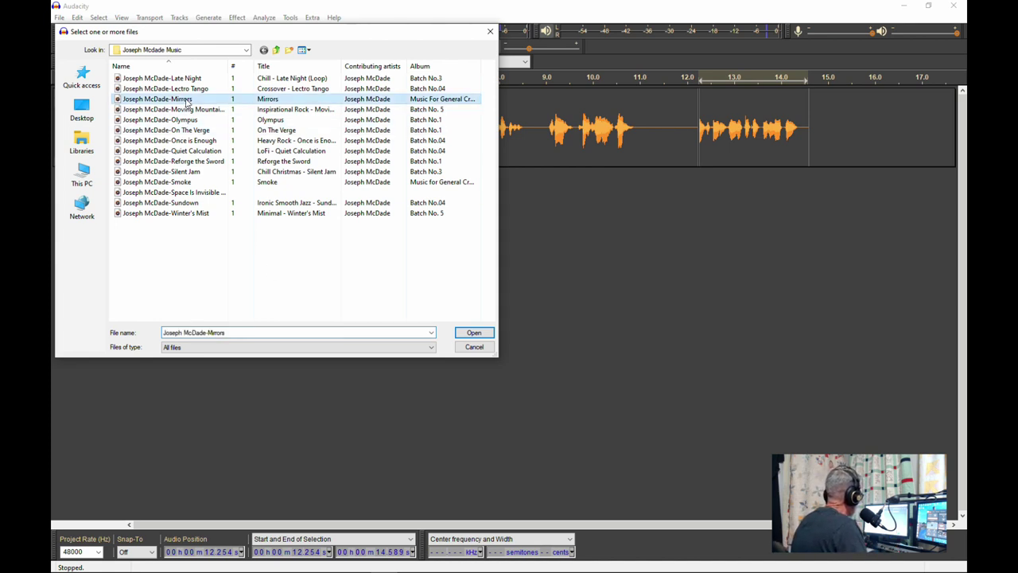
left_click(159, 99)
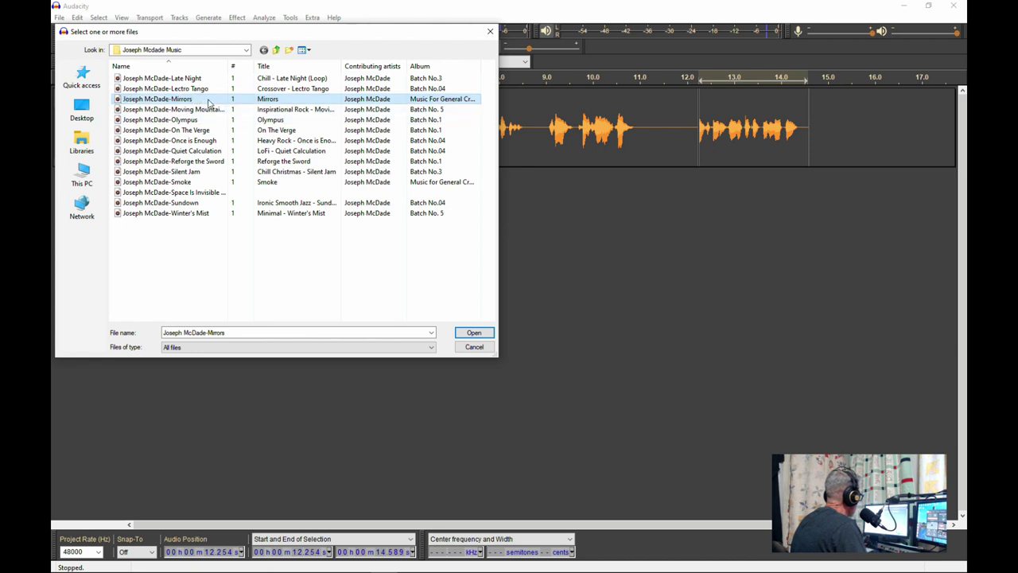
left_click(474, 333)
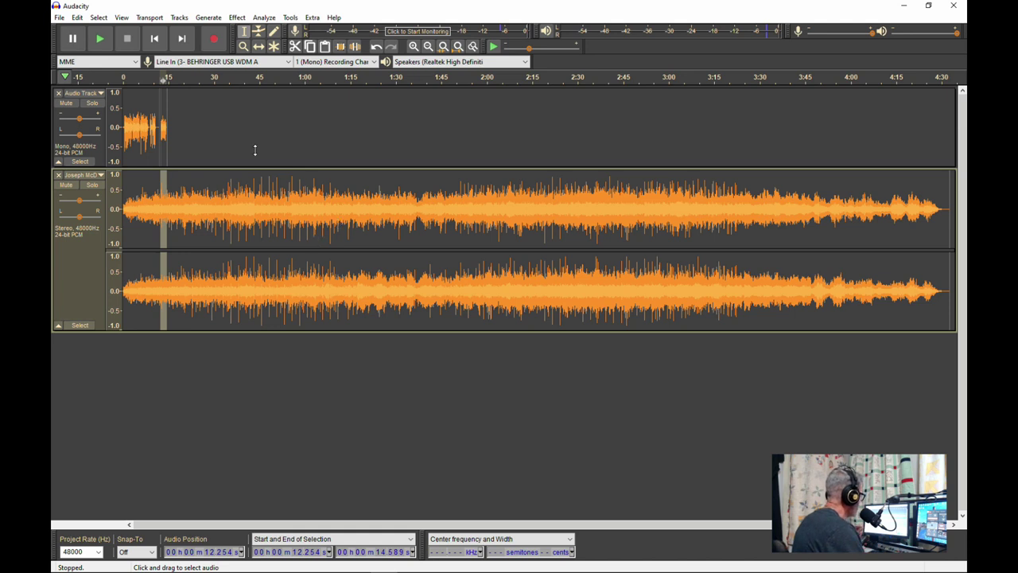
Use the Envelope tool to lower the entire music track's volume to near silence
left_click(258, 31)
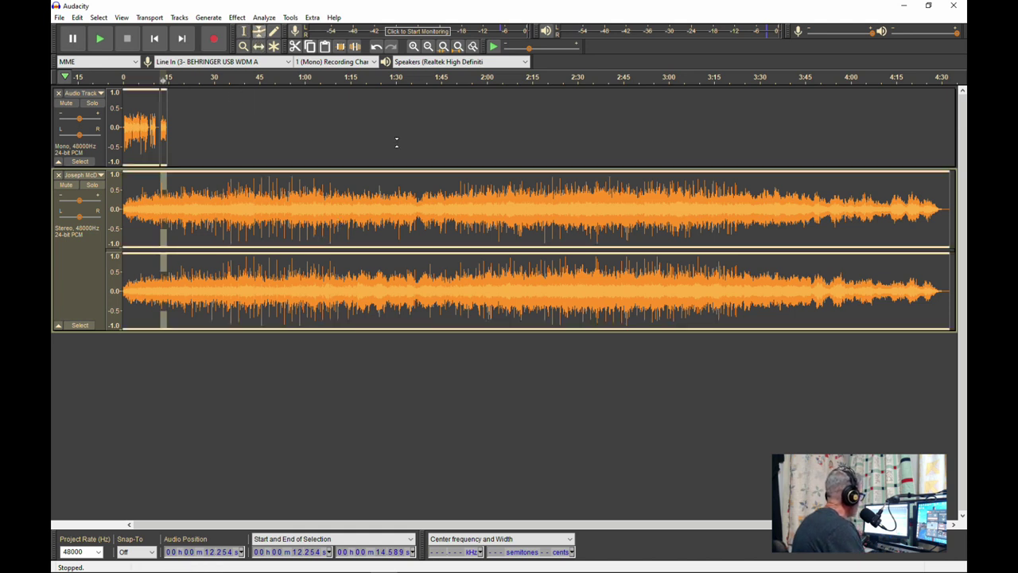
left_click(507, 176)
left_click_drag(508, 173, 512, 209)
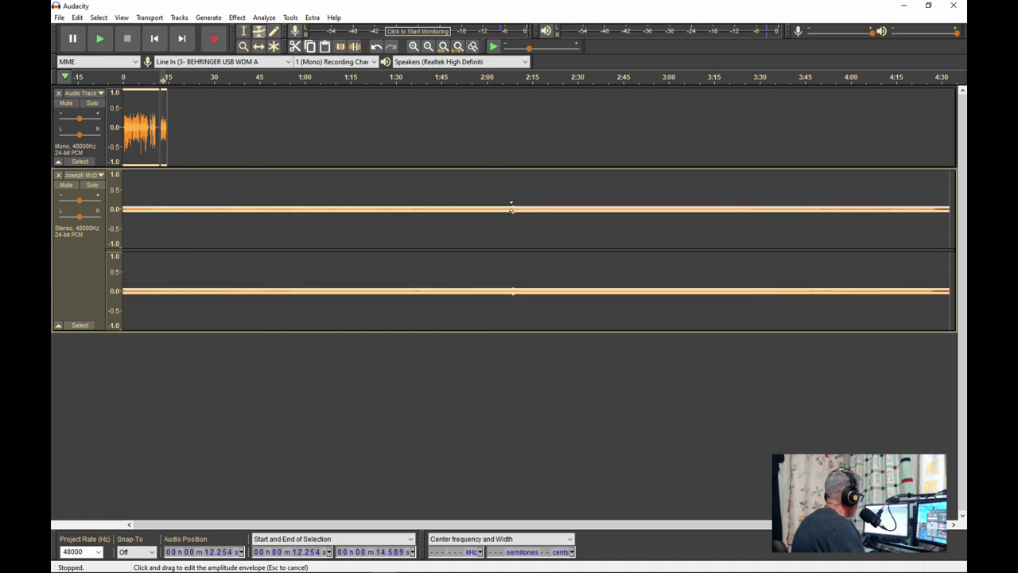
Play the voice and music together from about the 5-second mark to check the background level
left_click(413, 46)
left_click(412, 47)
left_click(413, 46)
left_click(413, 47)
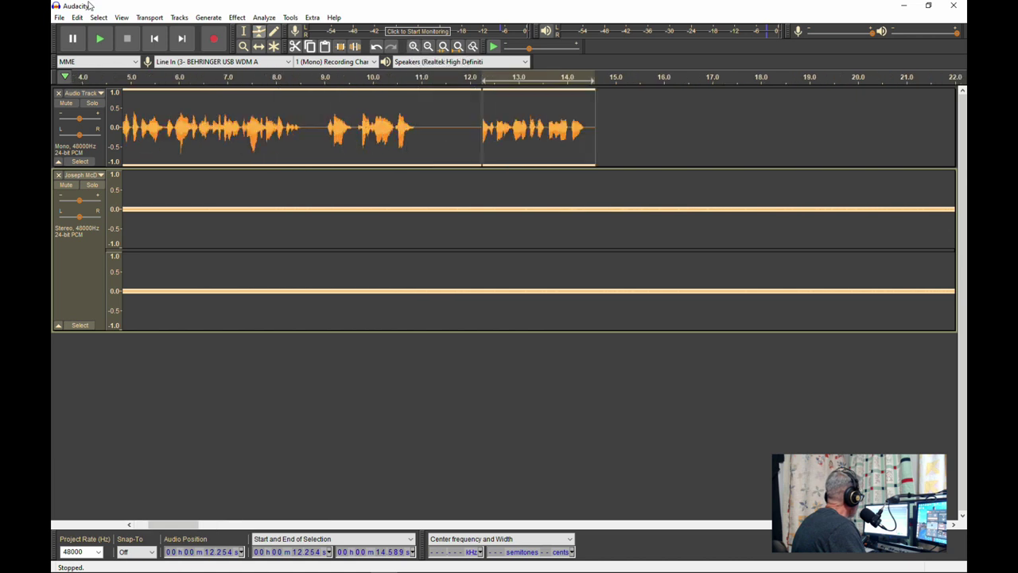
left_click(130, 76)
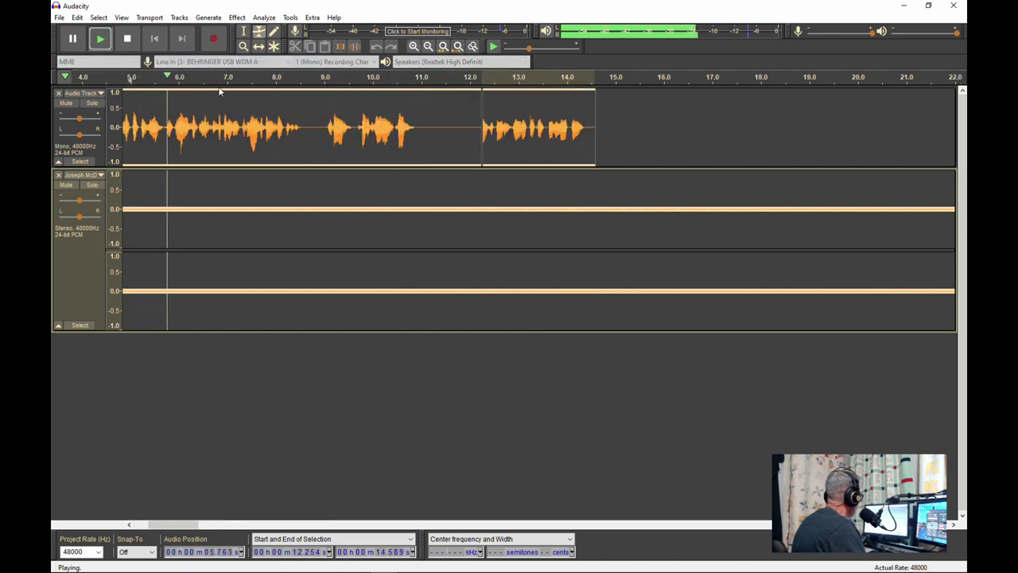
left_click(127, 40)
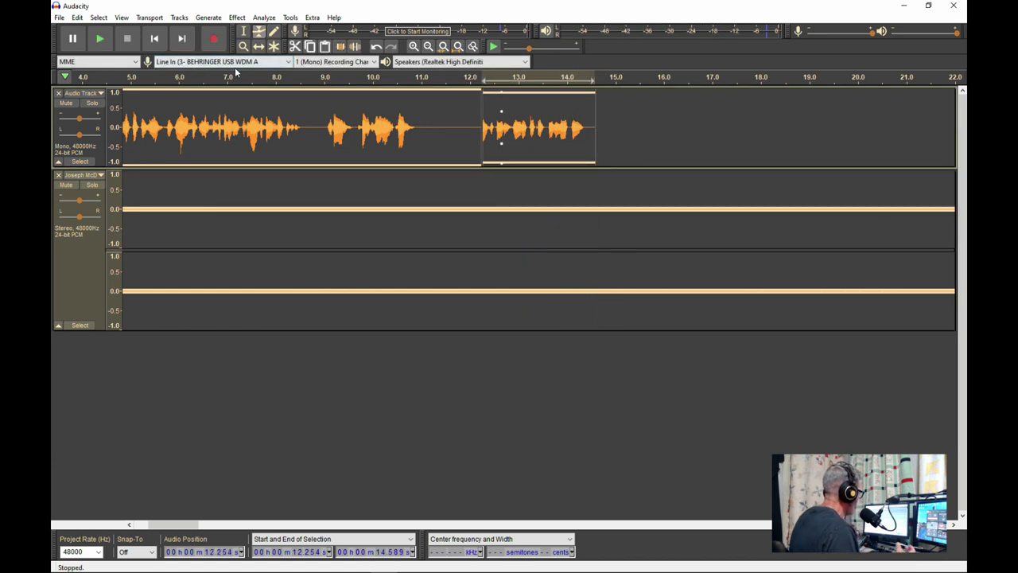
Delete the short second clip from the voice track and play the mix from the beginning
left_click(243, 31)
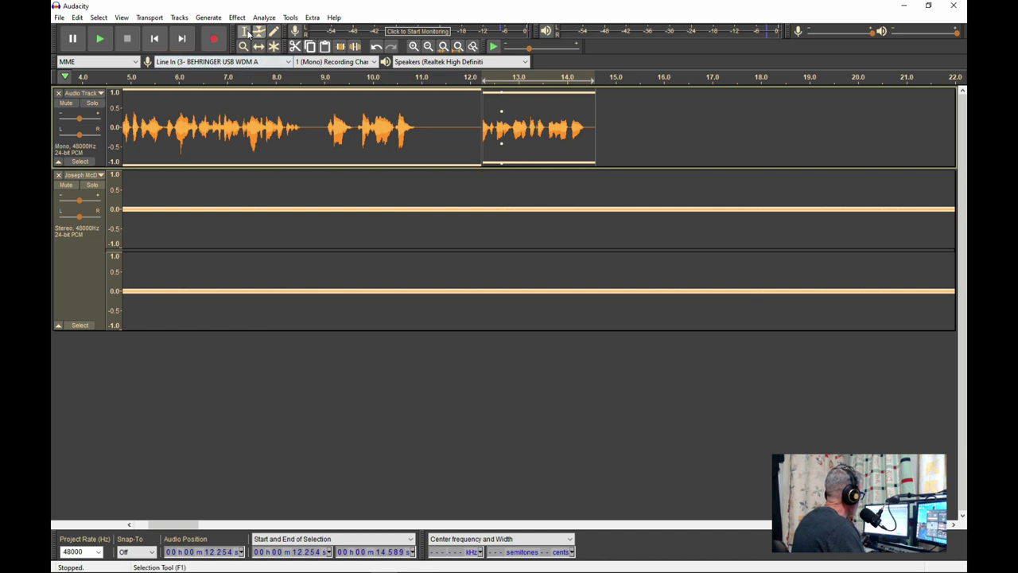
double_click(493, 100)
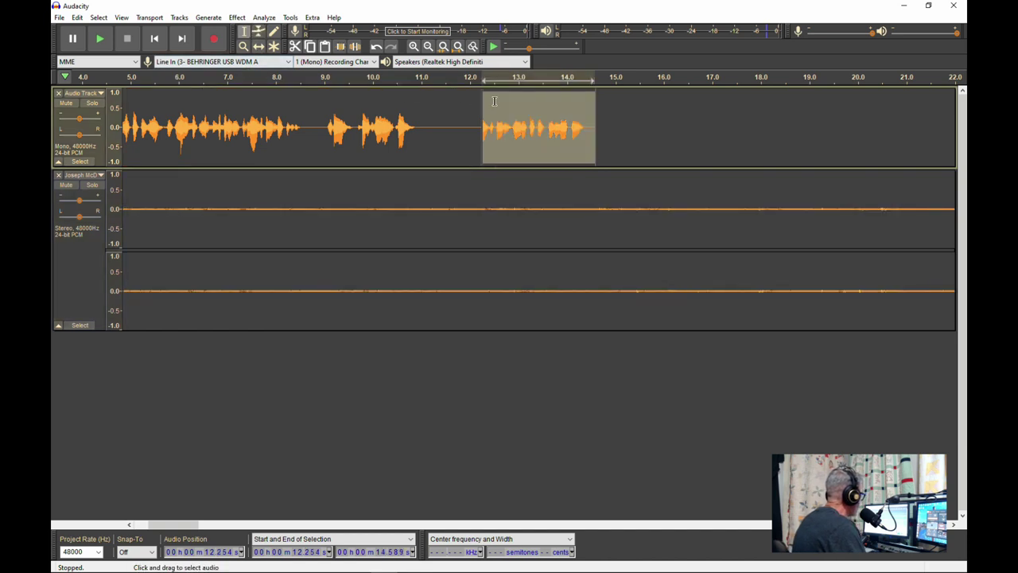
left_click(77, 17)
left_click(88, 70)
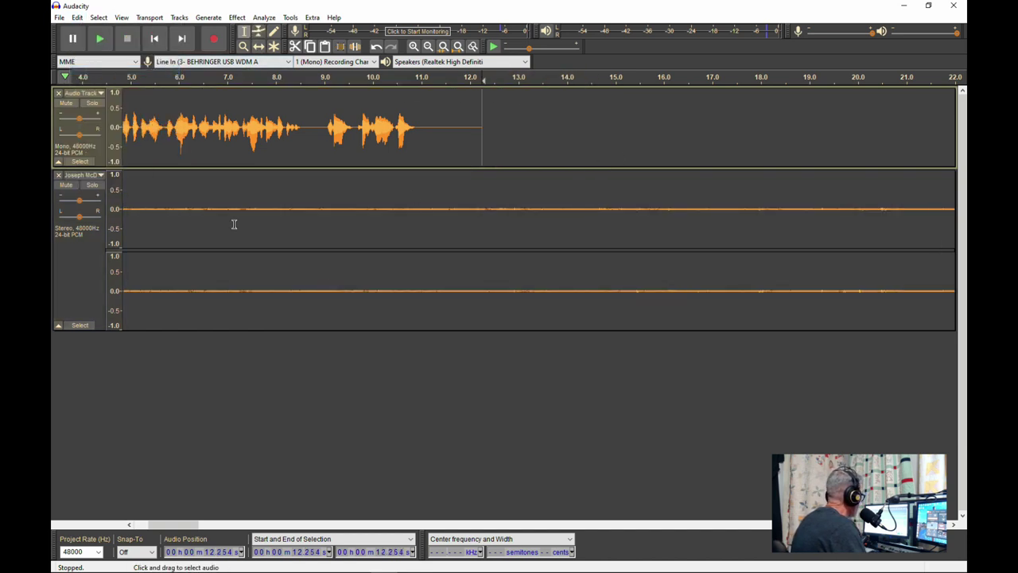
key("space")
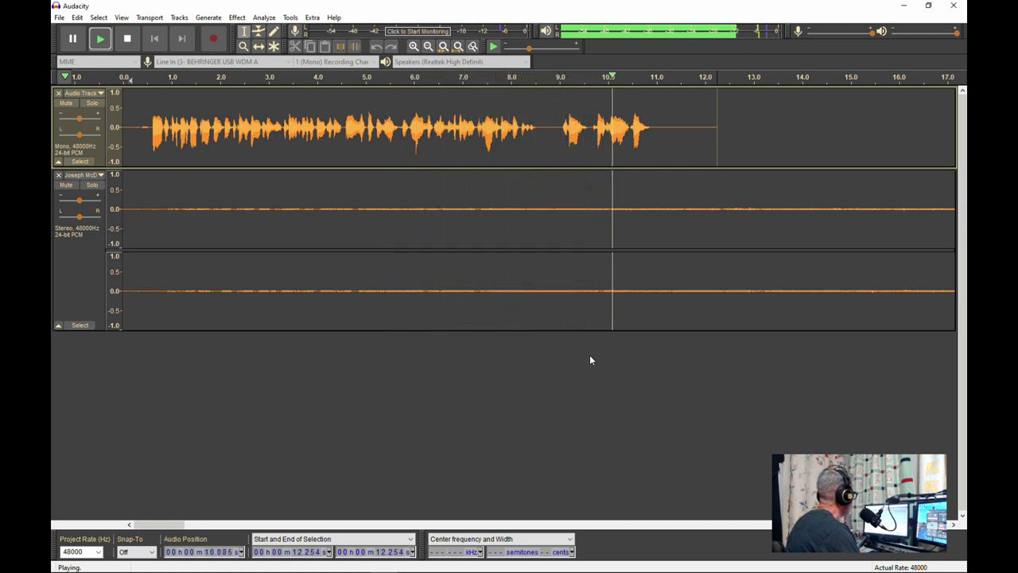
left_click(129, 40)
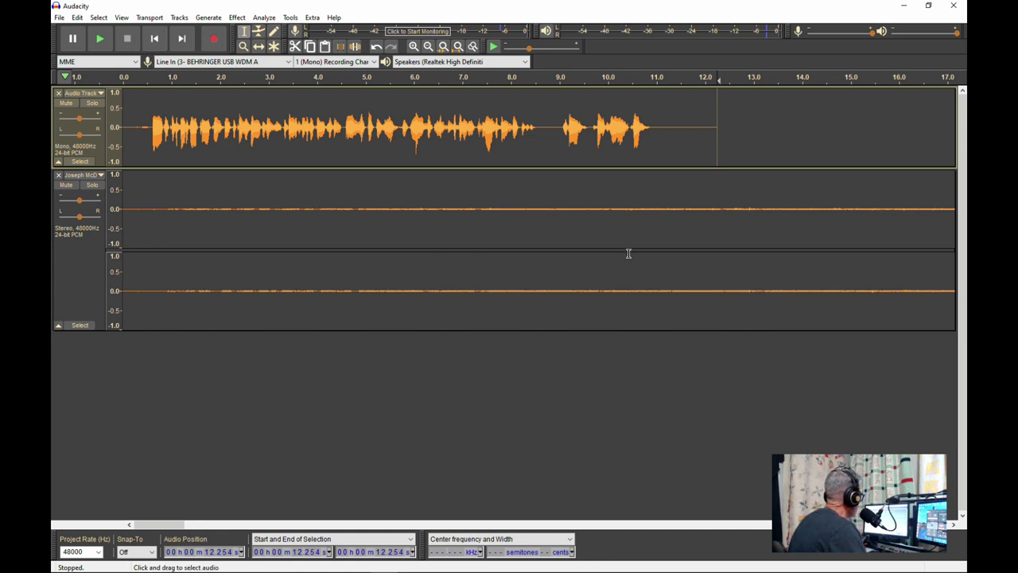
Fade the music in with envelope points from about 10.4 s up to nearly full volume at about 11.4 s
left_click(259, 33)
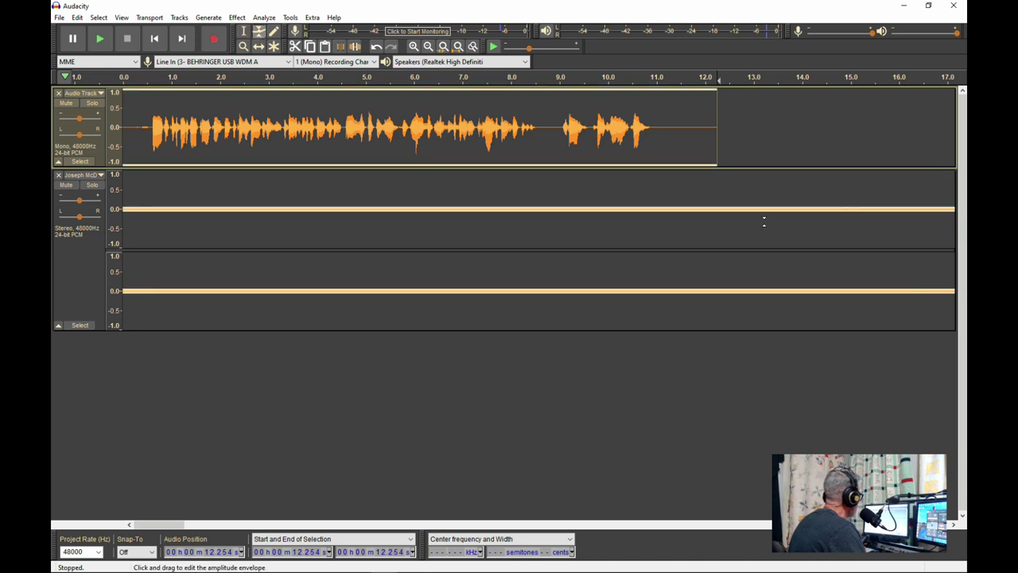
left_click(645, 209)
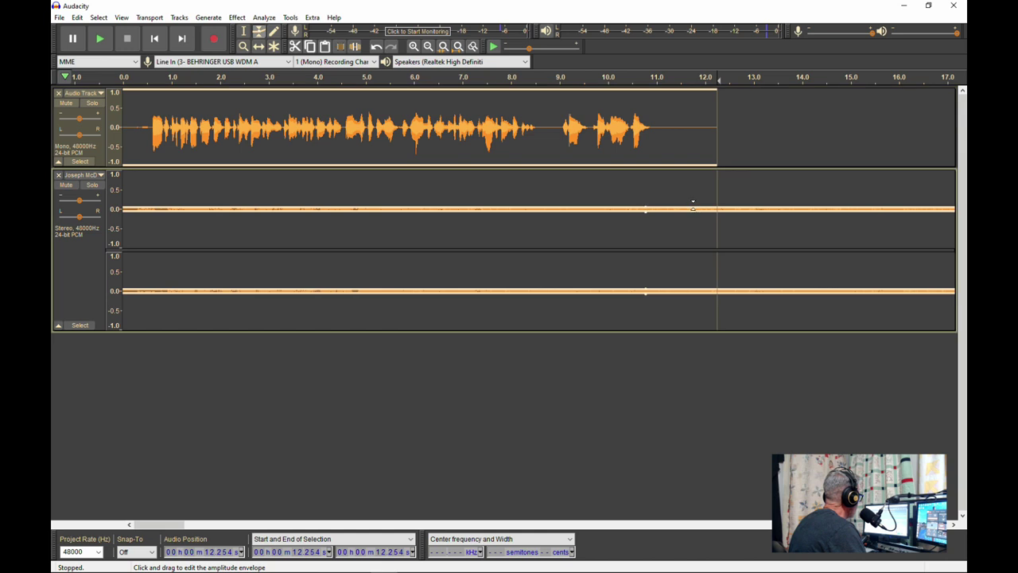
left_click_drag(681, 205, 674, 172)
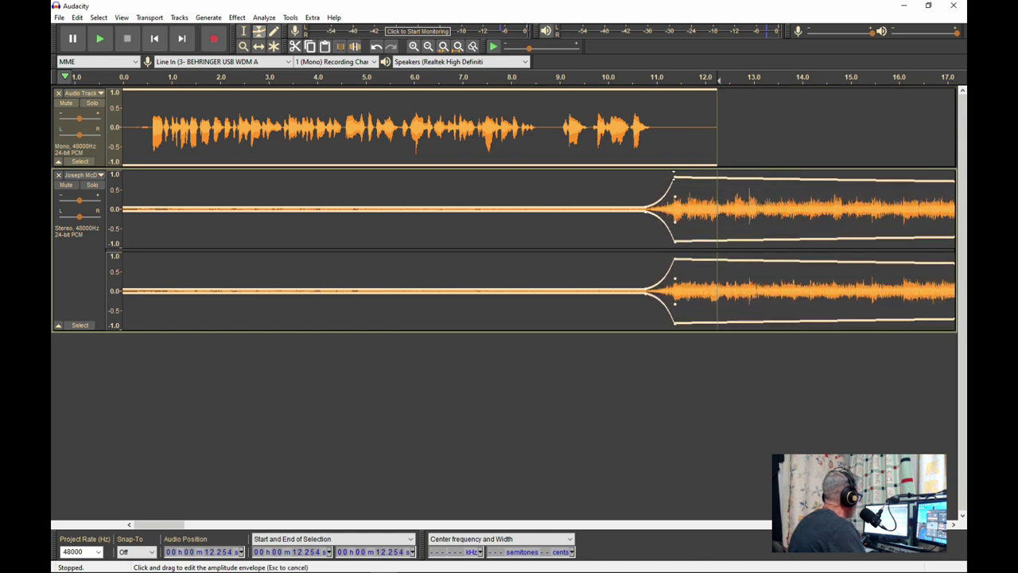
left_click_drag(646, 205, 628, 203)
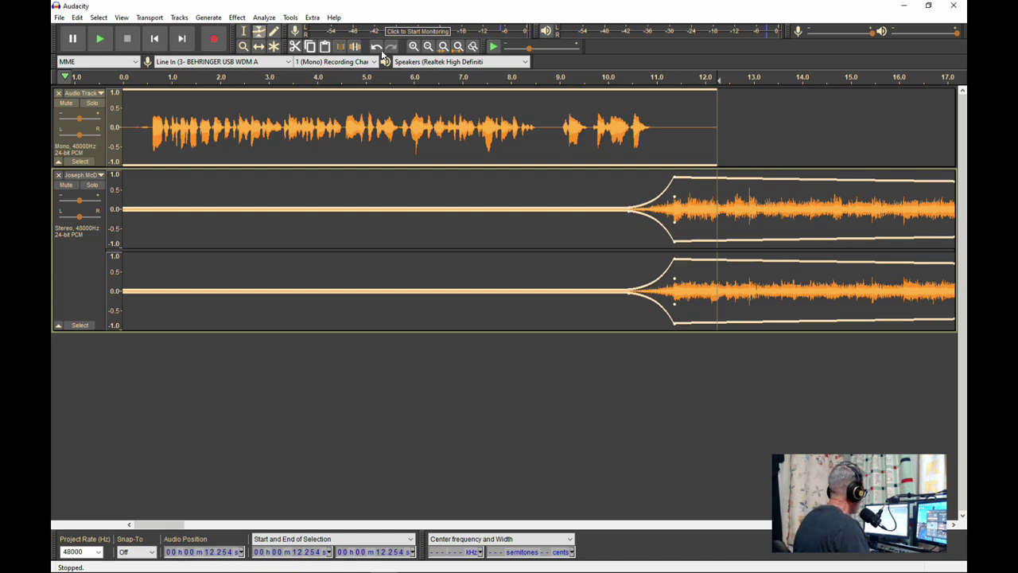
Play the mix from about the 9-second mark to check the music fade-in after the voice
left_click(243, 31)
left_click(559, 78)
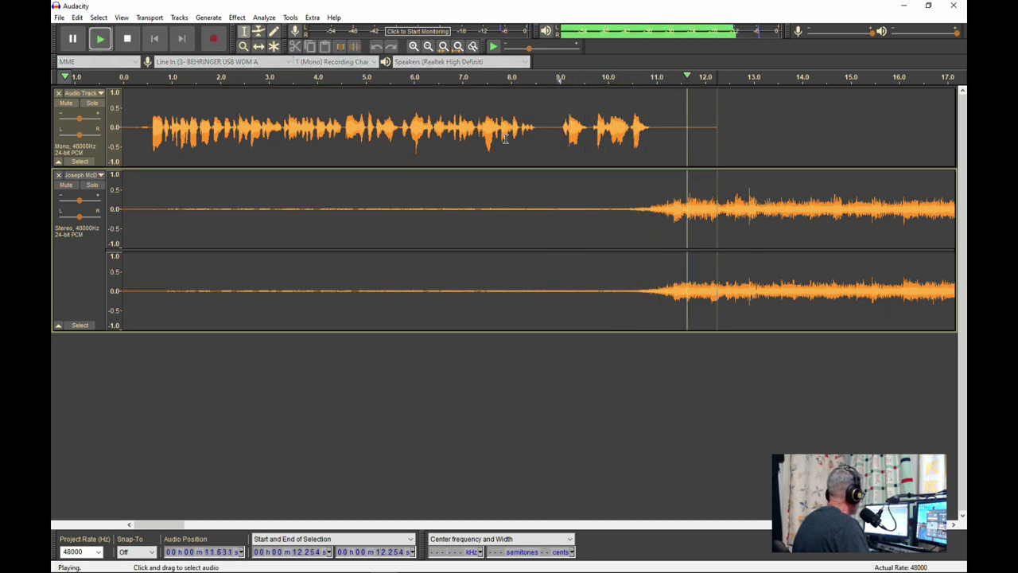
left_click(125, 39)
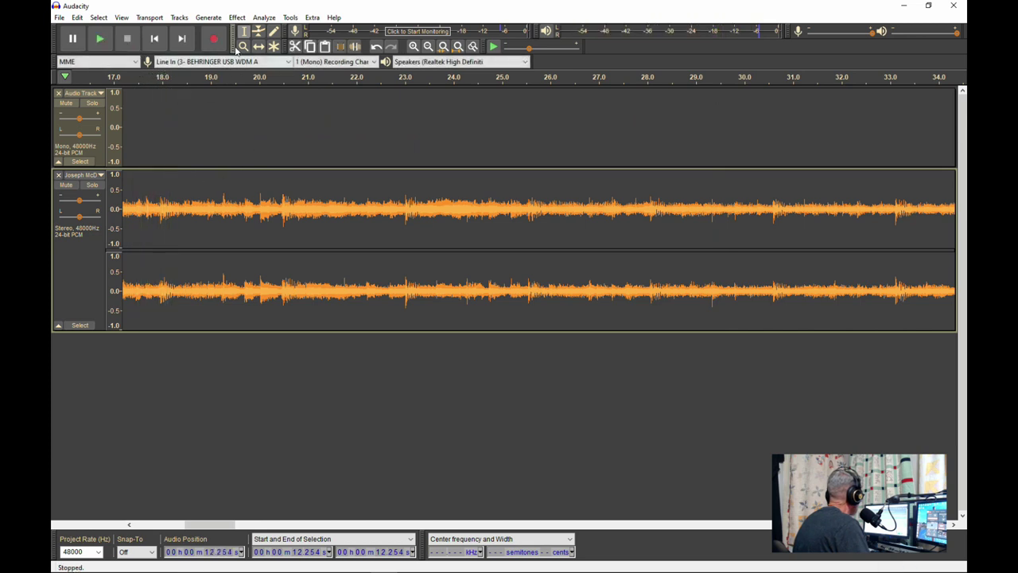
Fade the music out with envelope points from about 18.2 s down to near silence at about 19.4 s
left_click(260, 33)
left_click(171, 182)
left_click_drag(229, 184, 226, 205)
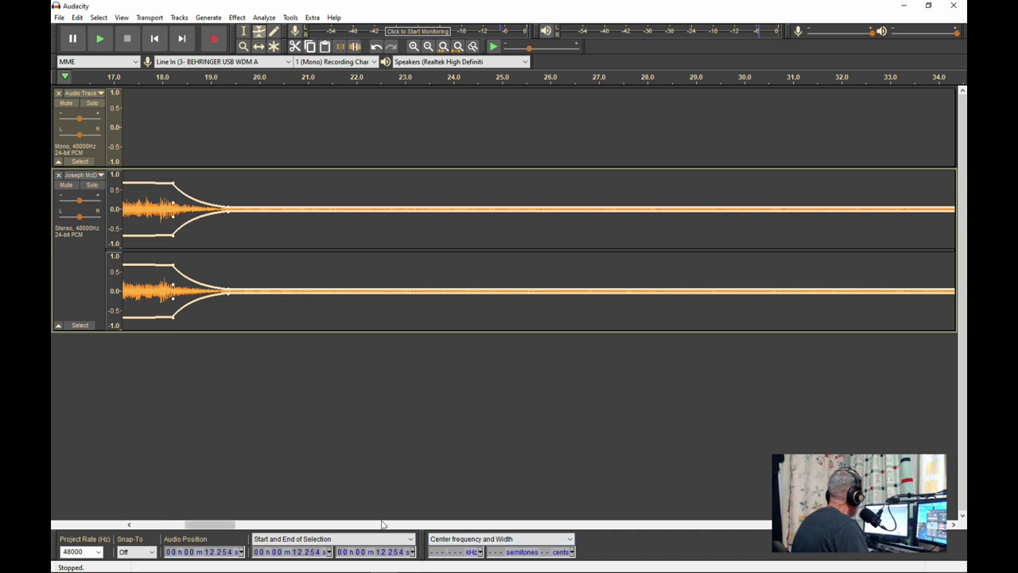
Place the cursor at about 18.6 s on the voice track and record another voice passage of about 21 seconds
left_click_drag(235, 526, 201, 524)
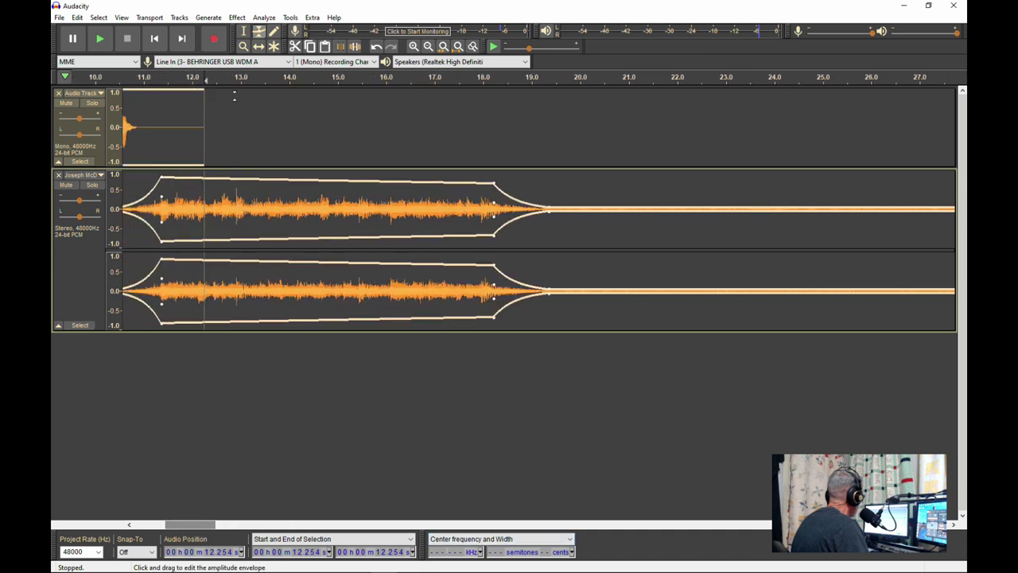
left_click(244, 32)
left_click(511, 124)
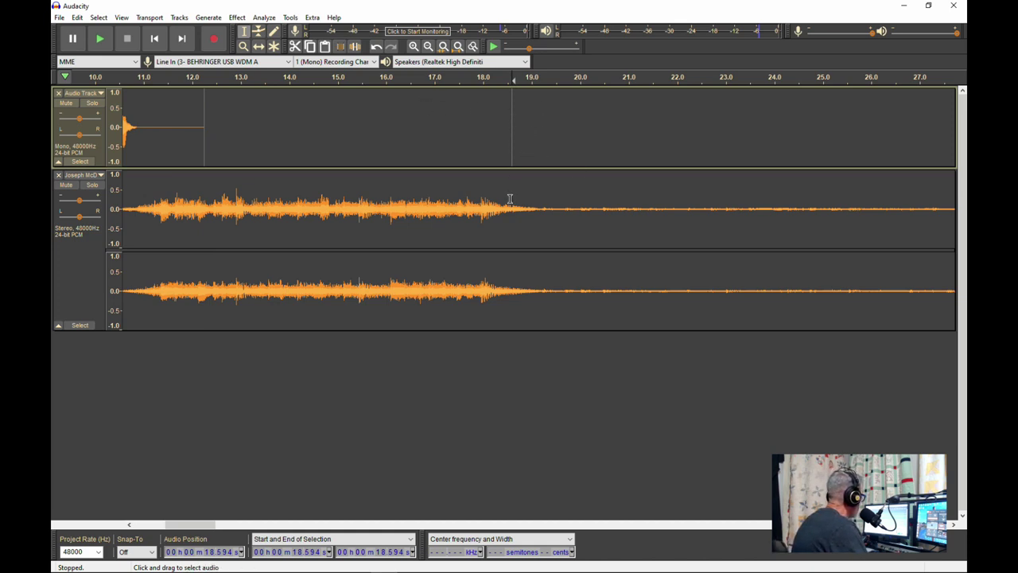
left_click(213, 39)
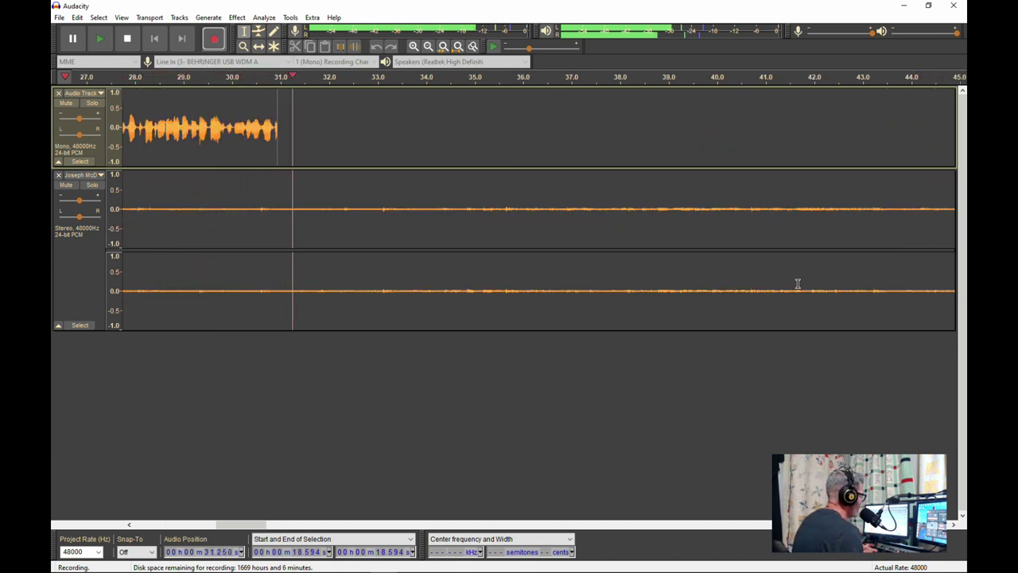
key("space")
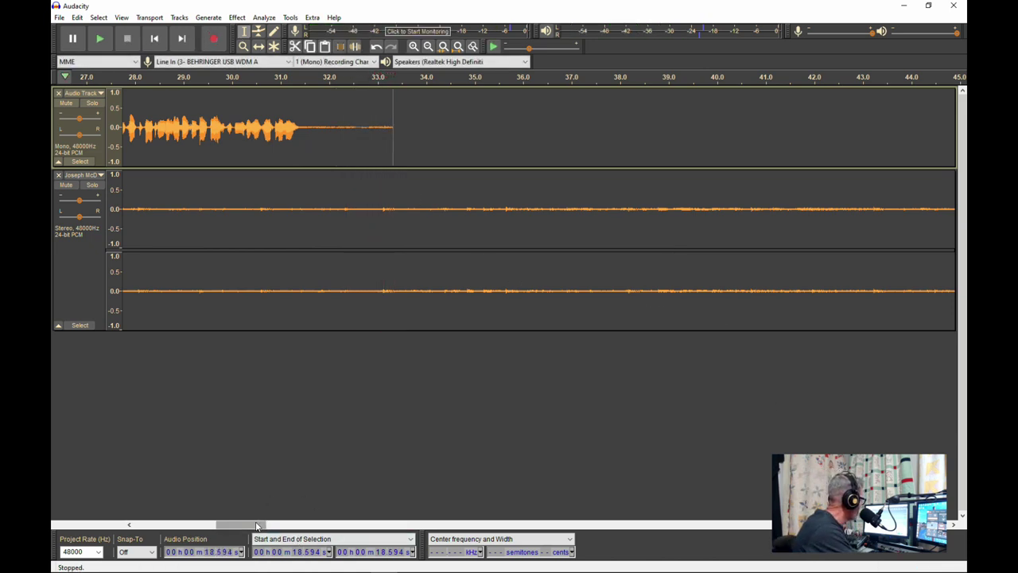
left_click_drag(257, 527, 180, 527)
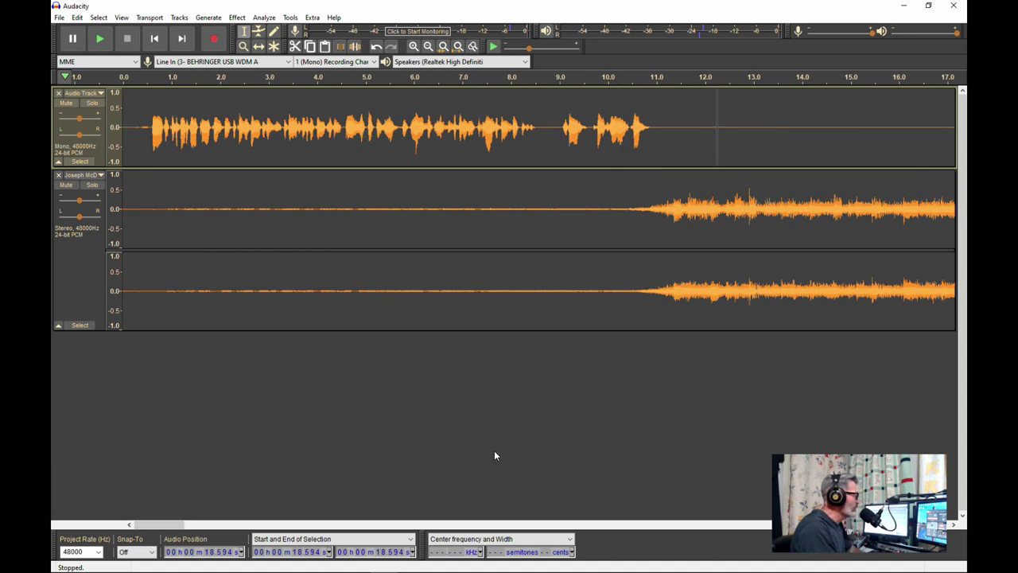